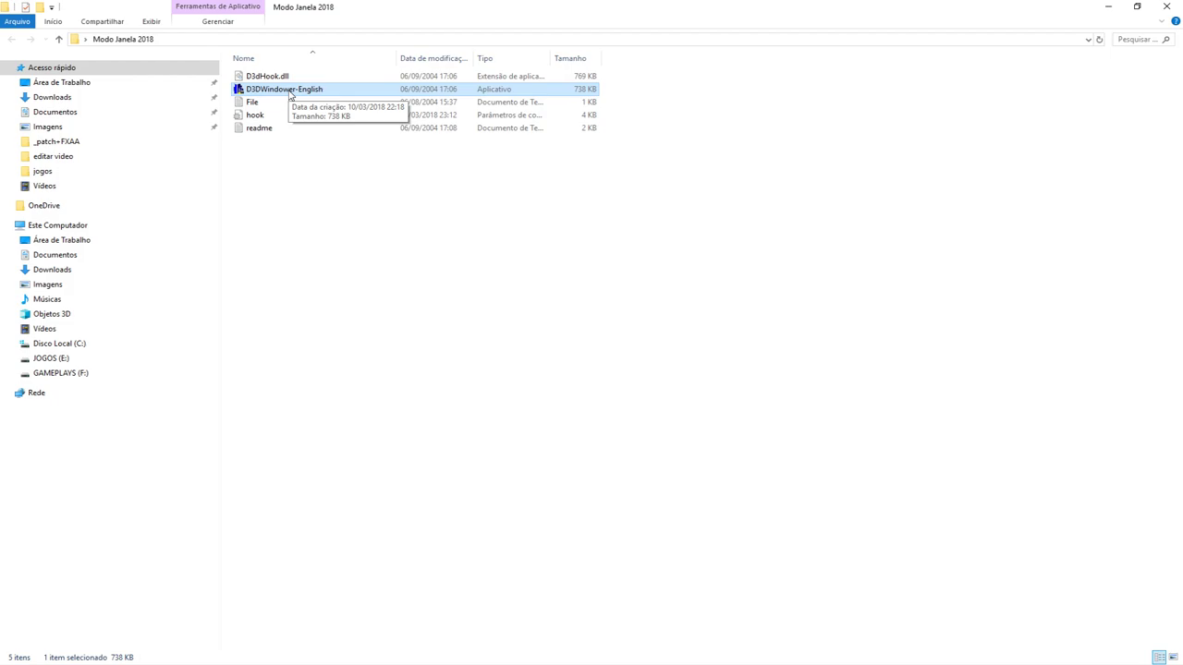
Set D3DWindower-English to run in Windows 7 compatibility mode and as administrator, and apply the properties.
{"action": "right_click", "coordinate": [289, 93]}
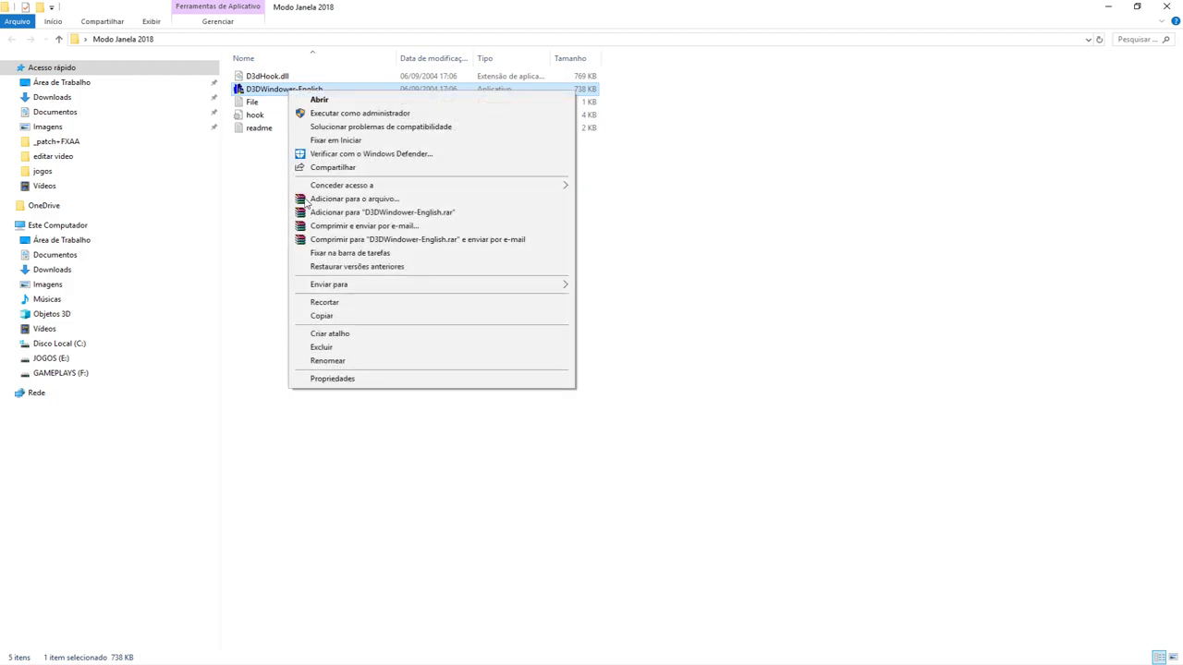
{"action": "left_click", "coordinate": [386, 381]}
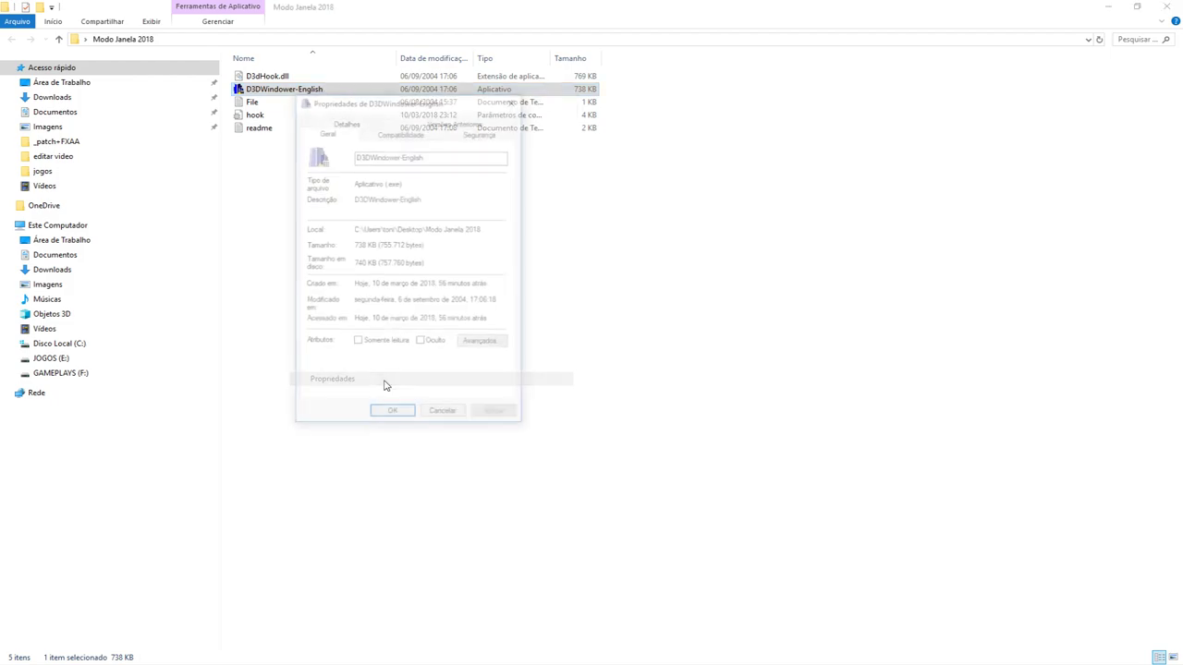
{"action": "left_click", "coordinate": [395, 134]}
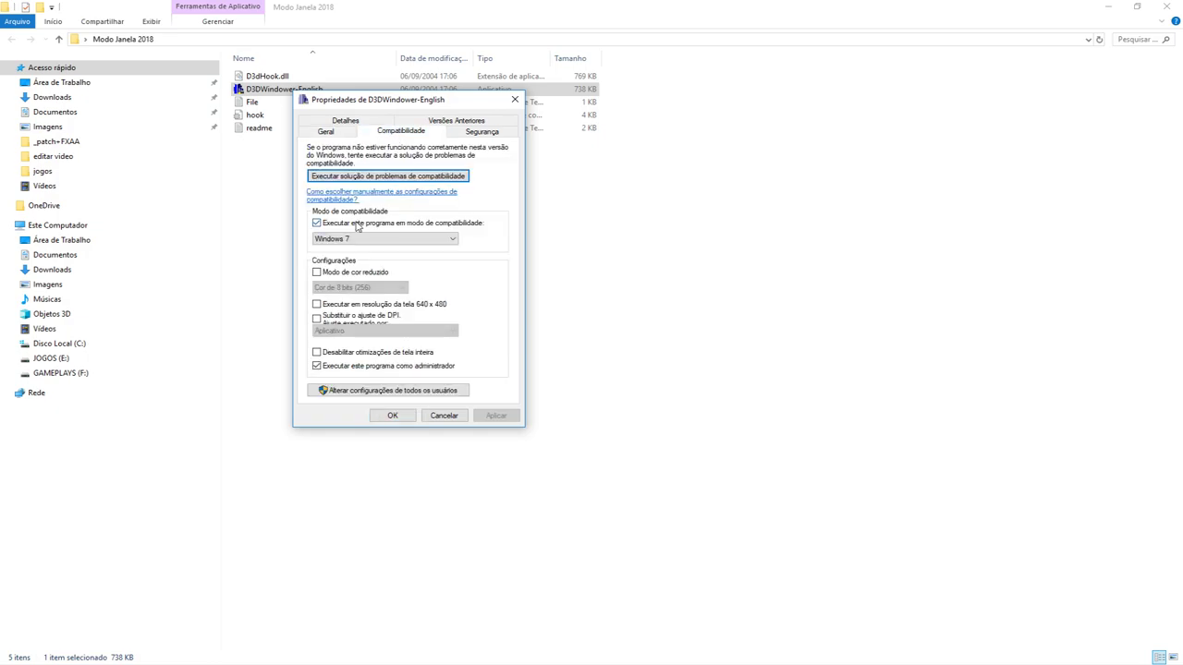
{"action": "left_click", "coordinate": [380, 240]}
{"action": "left_click", "coordinate": [368, 306]}
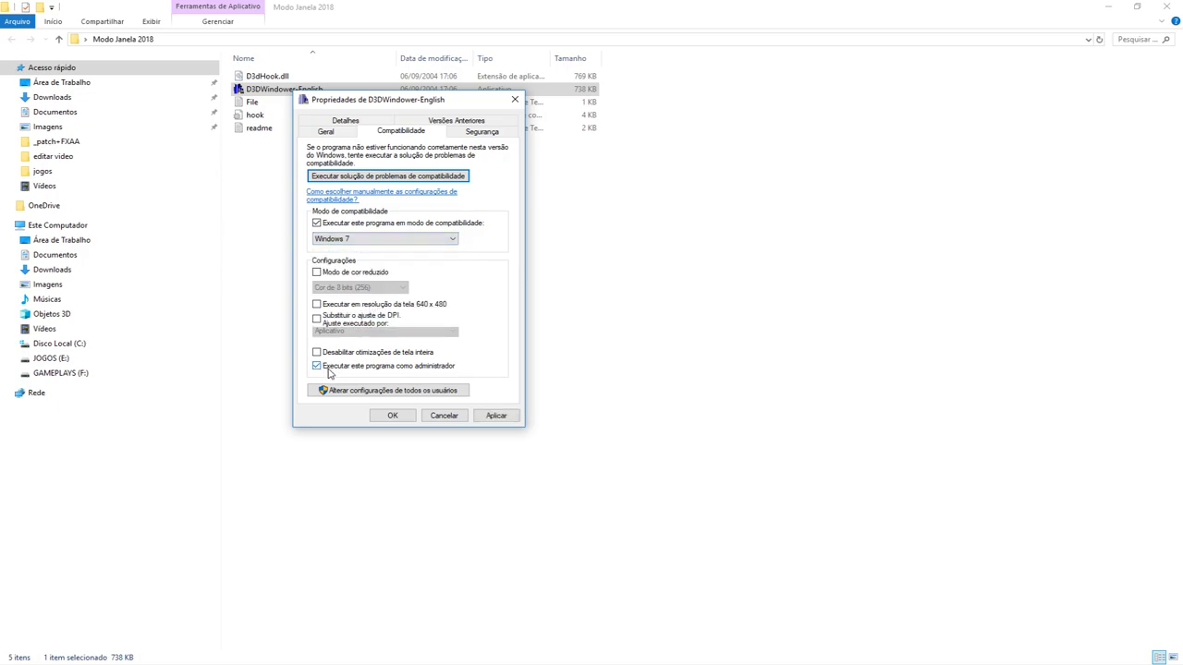
{"action": "left_click", "coordinate": [495, 417]}
{"action": "left_click", "coordinate": [386, 417]}
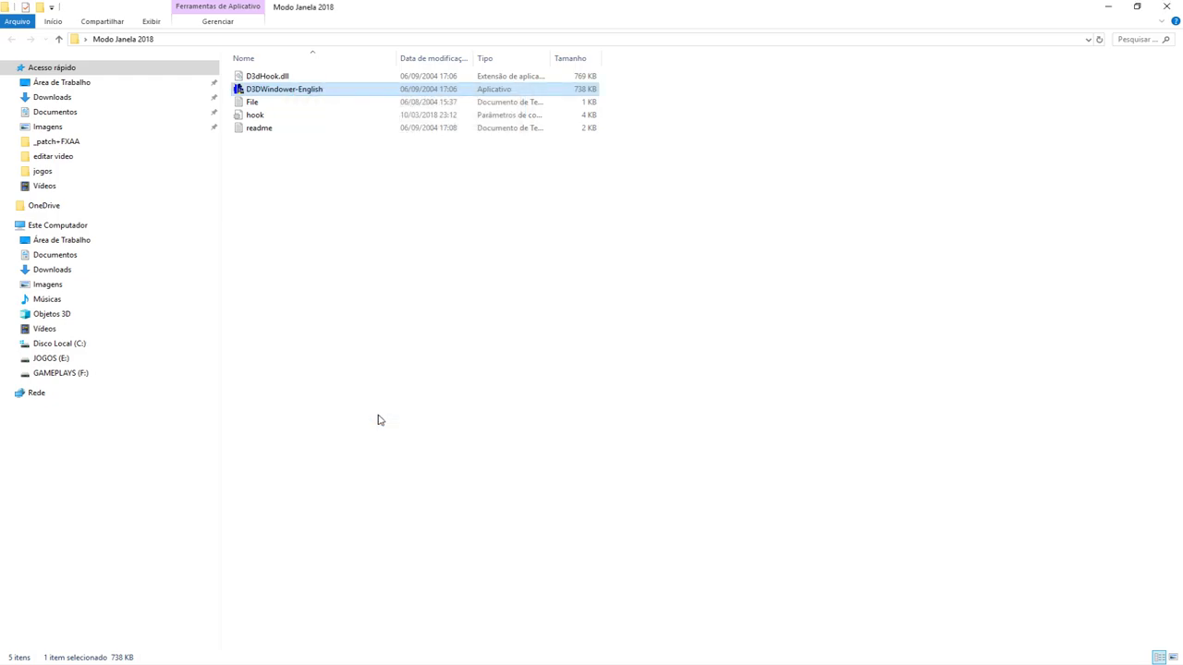
Launch D3DWindower-English and add the ros executable from the ros folder on drive JOGOS (E:) to its program list.
{"action": "double_click", "coordinate": [312, 90]}
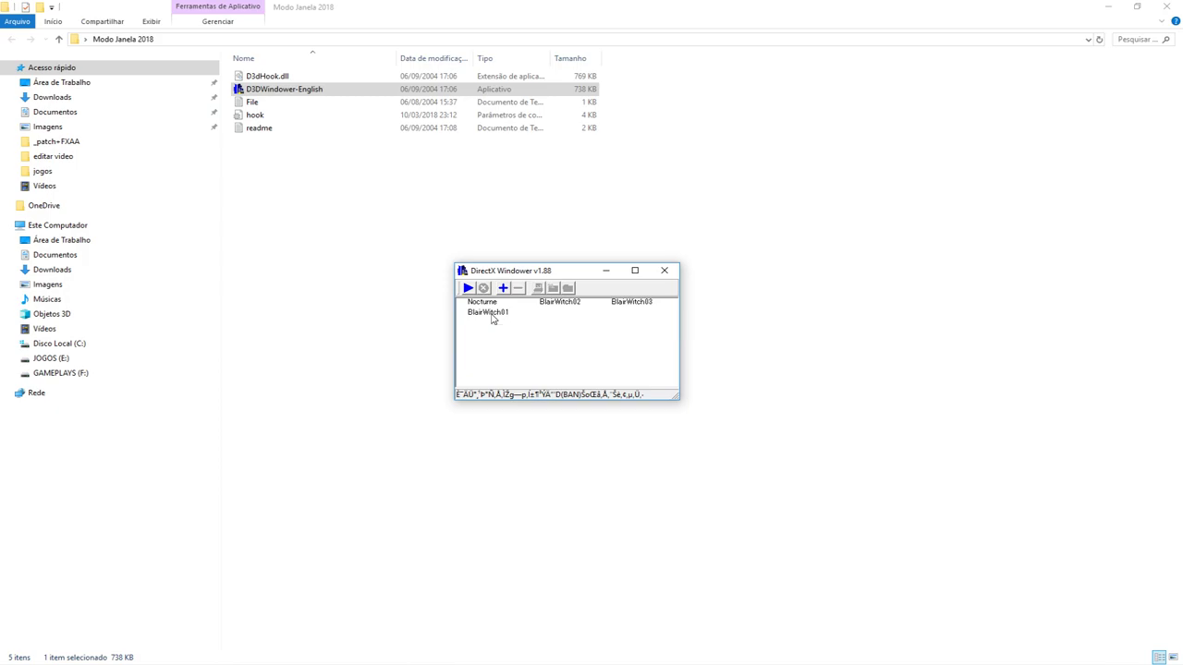
{"action": "left_click", "coordinate": [489, 313]}
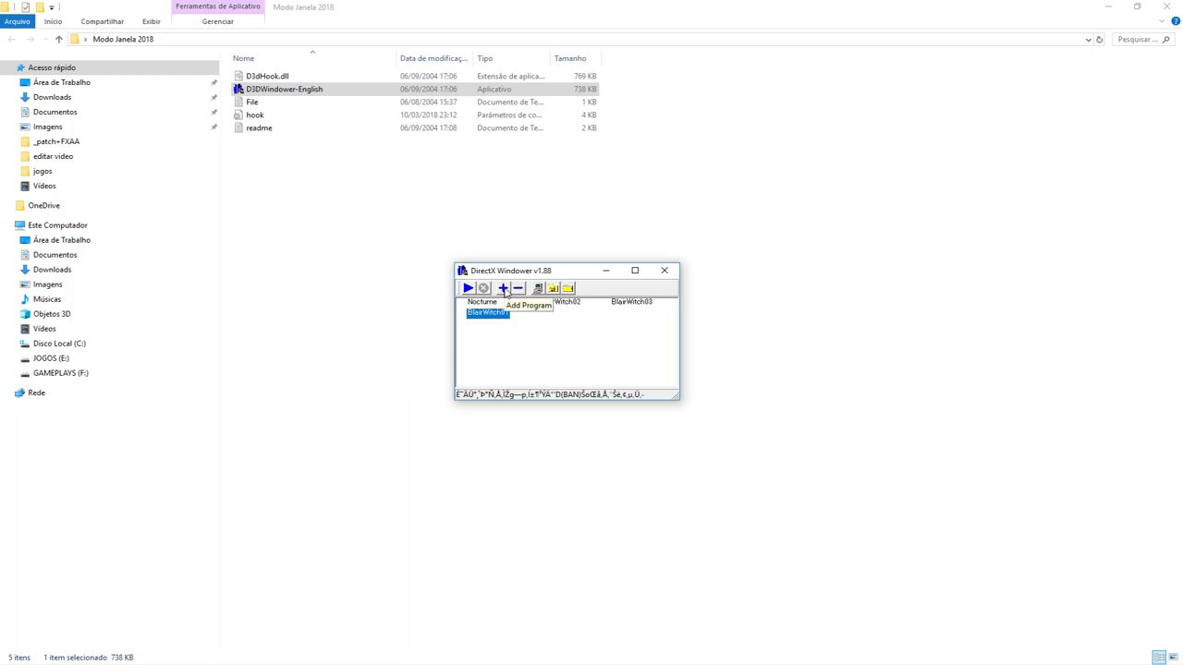
{"action": "left_click", "coordinate": [504, 289]}
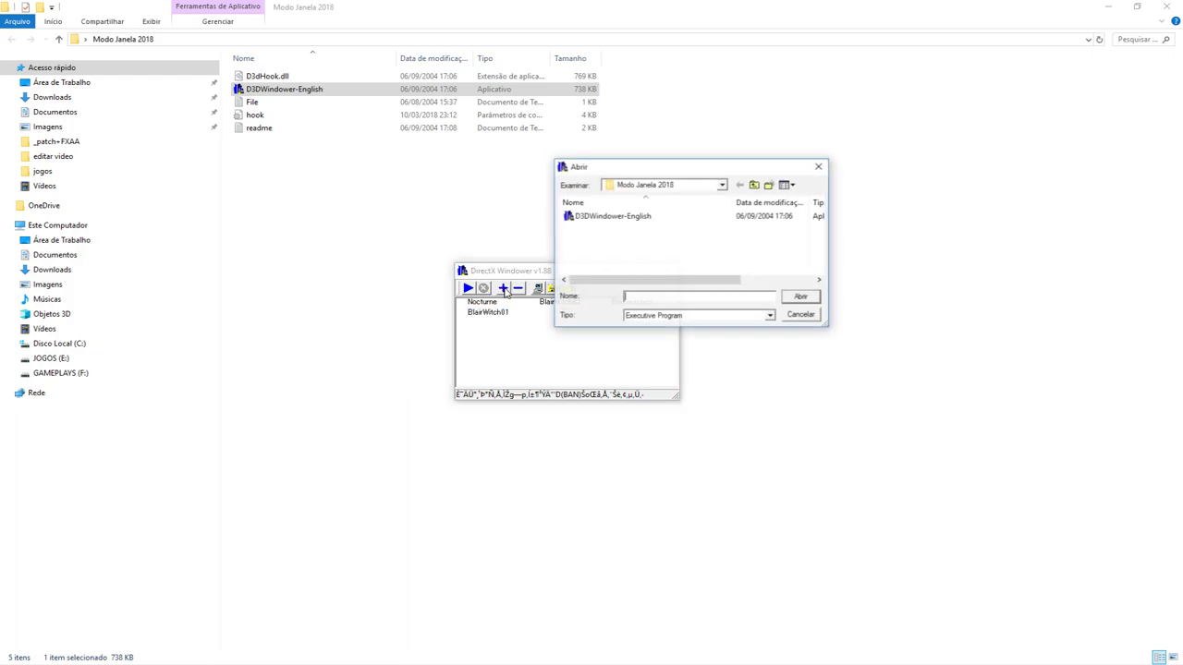
{"action": "left_click", "coordinate": [721, 184]}
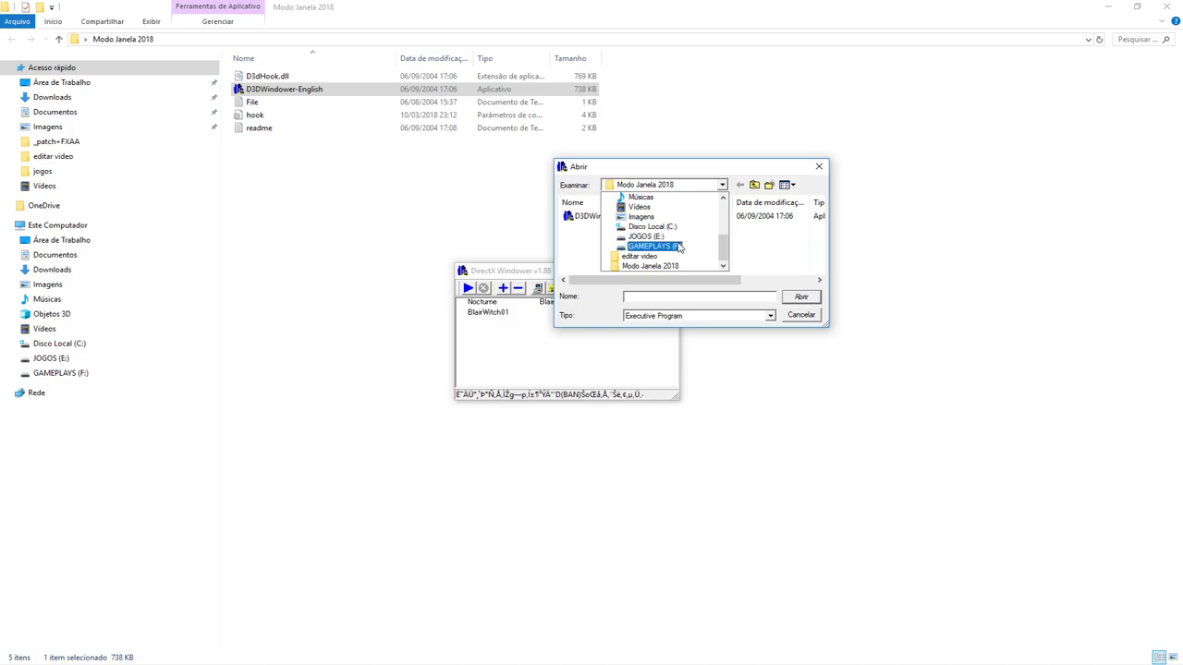
{"action": "left_click", "coordinate": [646, 236]}
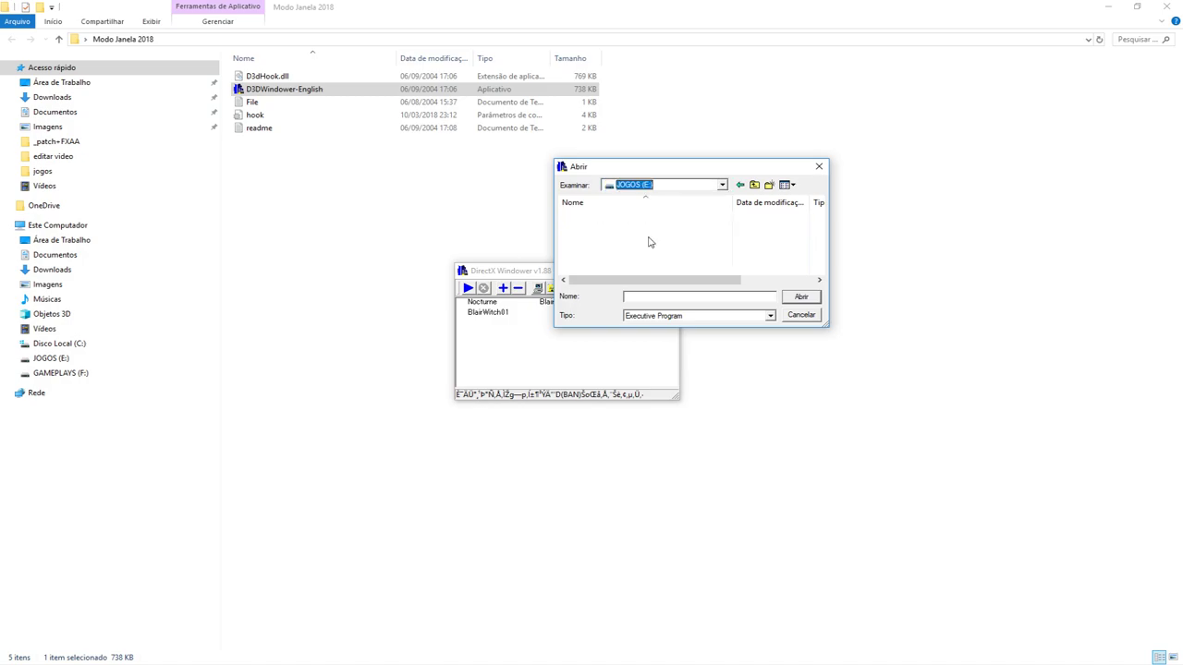
{"action": "scroll", "coordinate": [658, 242], "scroll_direction": "down", "scroll_amount": 5}
{"action": "double_click", "coordinate": [610, 242]}
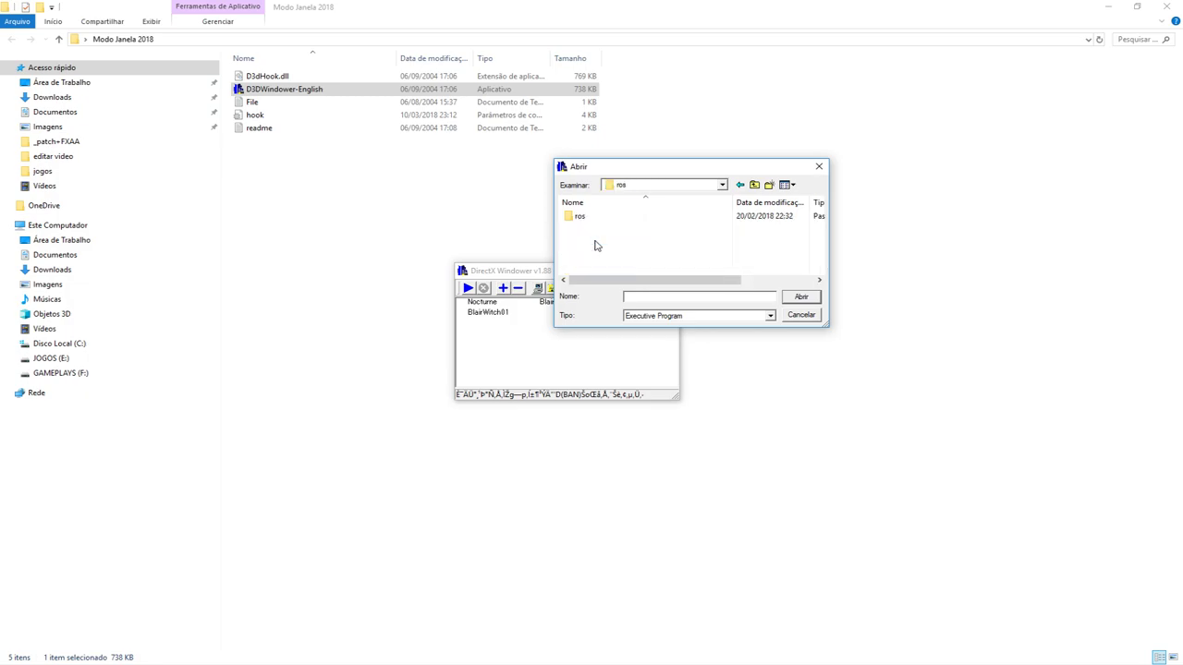
{"action": "scroll", "coordinate": [599, 250], "scroll_direction": "down", "scroll_amount": 3}
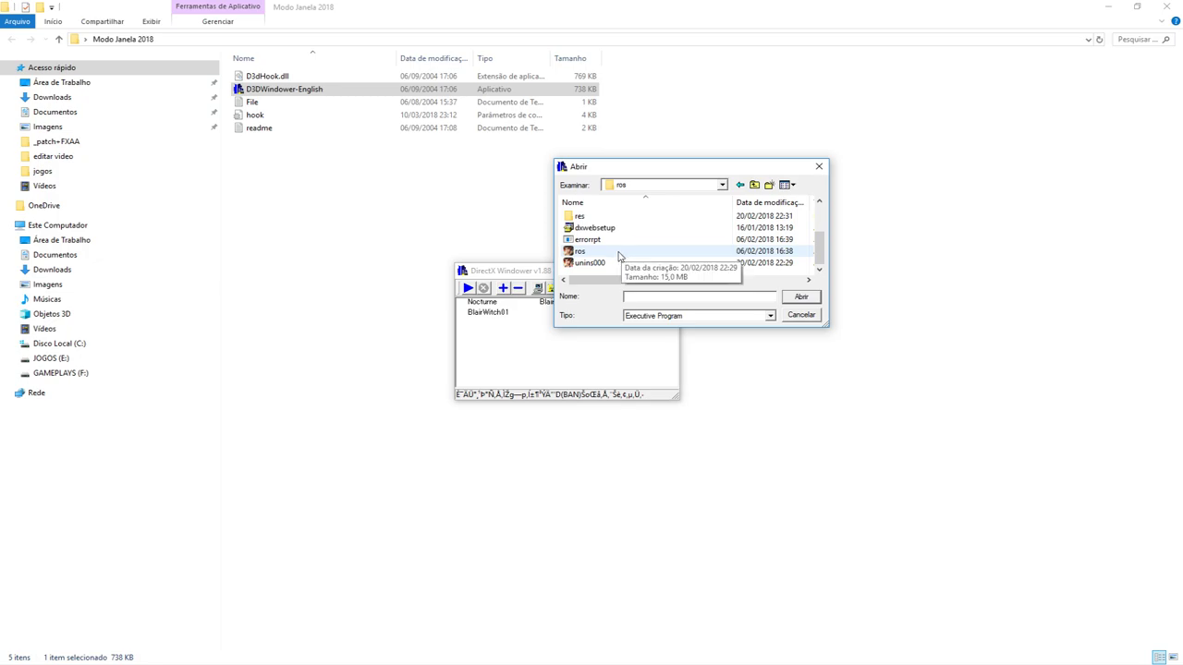
{"action": "left_click", "coordinate": [626, 256]}
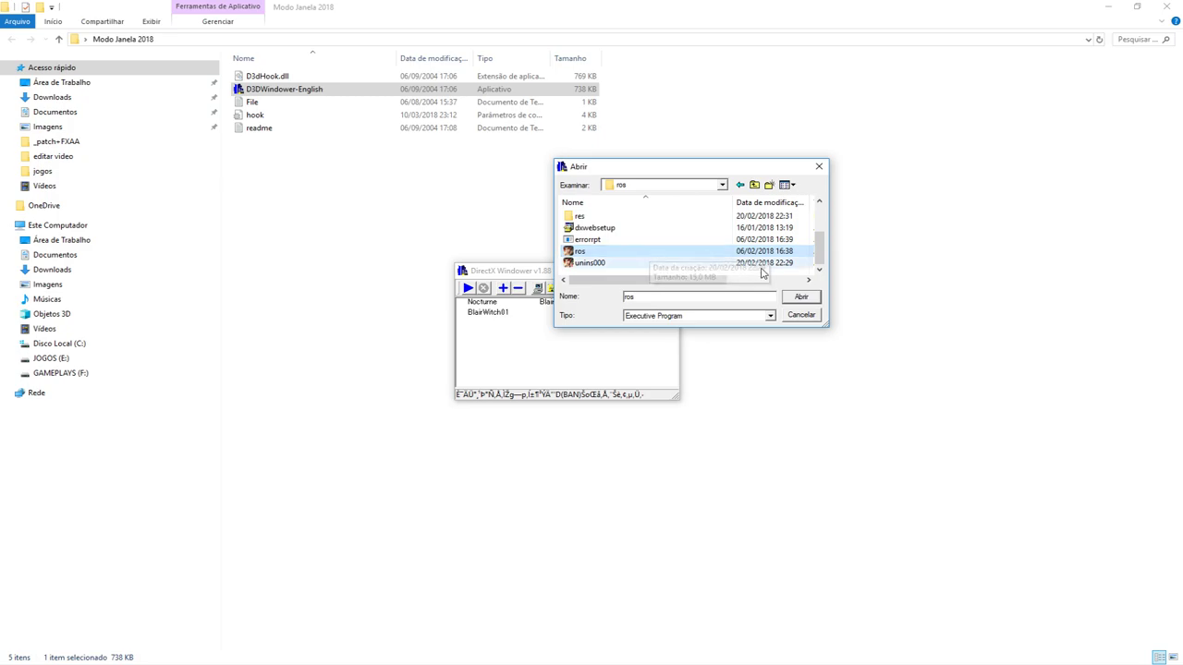
{"action": "left_click", "coordinate": [801, 297]}
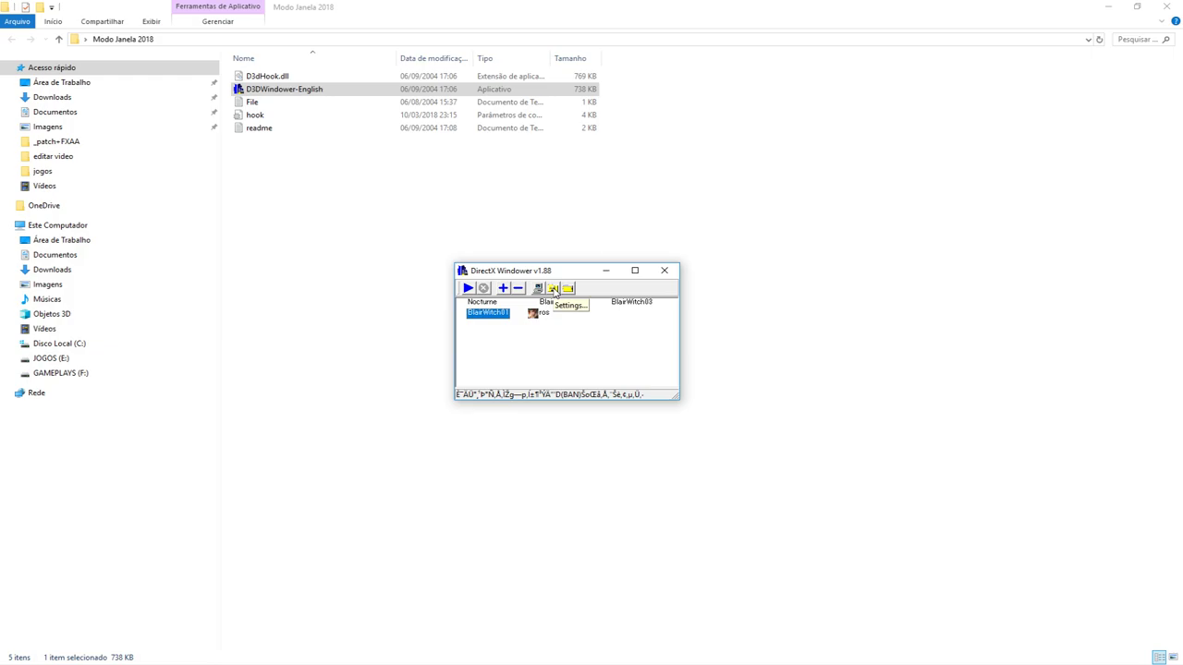
In the BlairWitch01 settings, choose D3dHook.dll from the Modo Janela 2018 folder as the DLL and save the settings.
{"action": "left_click", "coordinate": [552, 290]}
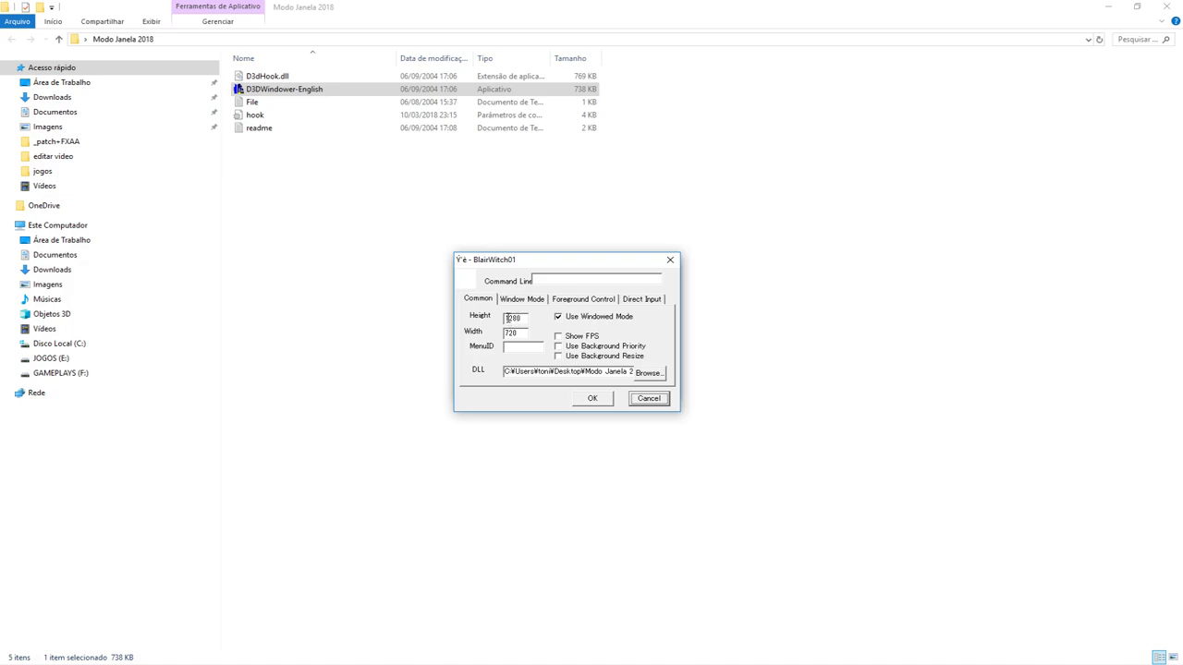
{"action": "mouse_move", "coordinate": [507, 317]}
{"action": "left_mouse_down"}
{"action": "mouse_move", "coordinate": [523, 316]}
{"action": "mouse_move", "coordinate": [517, 334]}
{"action": "mouse_move", "coordinate": [499, 331]}
{"action": "left_mouse_up"}
{"action": "left_click", "coordinate": [515, 372]}
{"action": "left_click", "coordinate": [647, 373]}
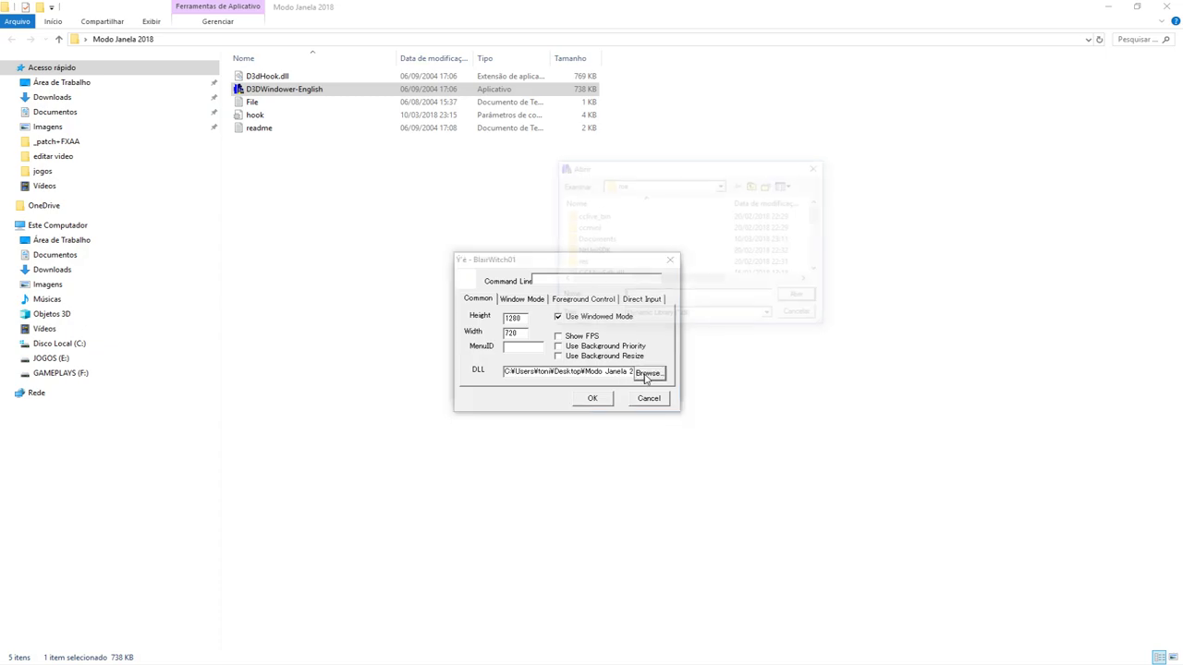
{"action": "left_click", "coordinate": [722, 185]}
{"action": "left_click_drag", "start_coordinate": [723, 254], "coordinate": [723, 201]}
{"action": "left_click", "coordinate": [639, 197]}
{"action": "scroll", "coordinate": [665, 242], "scroll_direction": "down", "scroll_amount": 2}
{"action": "scroll", "coordinate": [665, 242], "scroll_direction": "down", "scroll_amount": 2}
{"action": "double_click", "coordinate": [636, 271]}
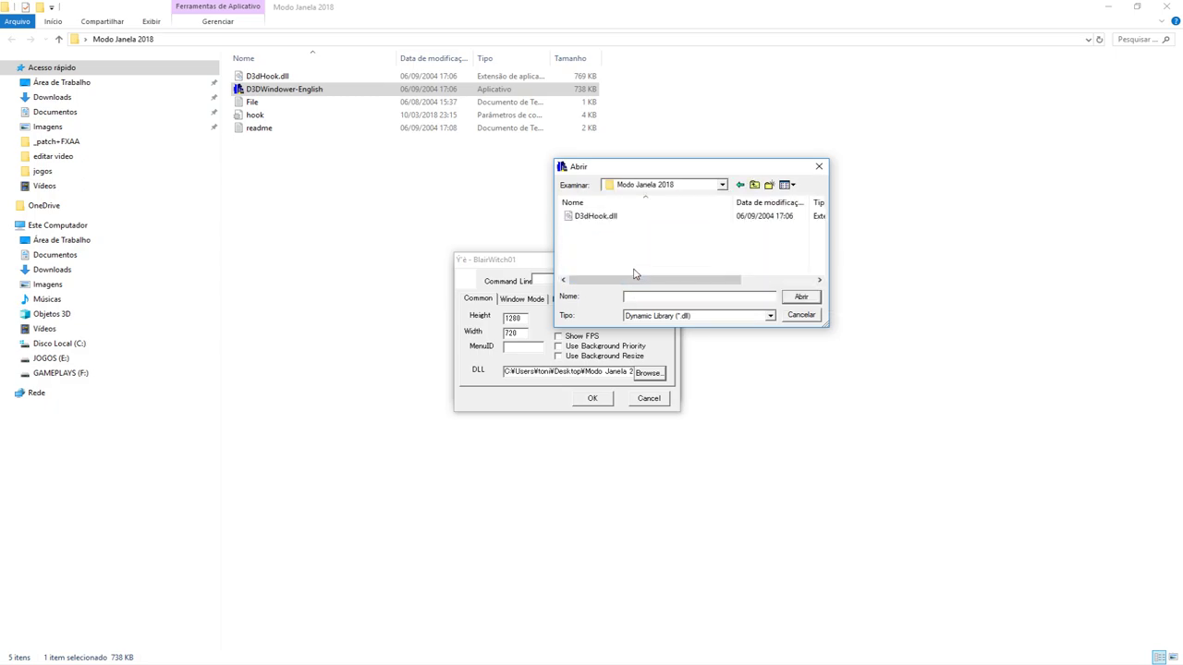
{"action": "left_click", "coordinate": [587, 216]}
{"action": "left_click", "coordinate": [800, 297]}
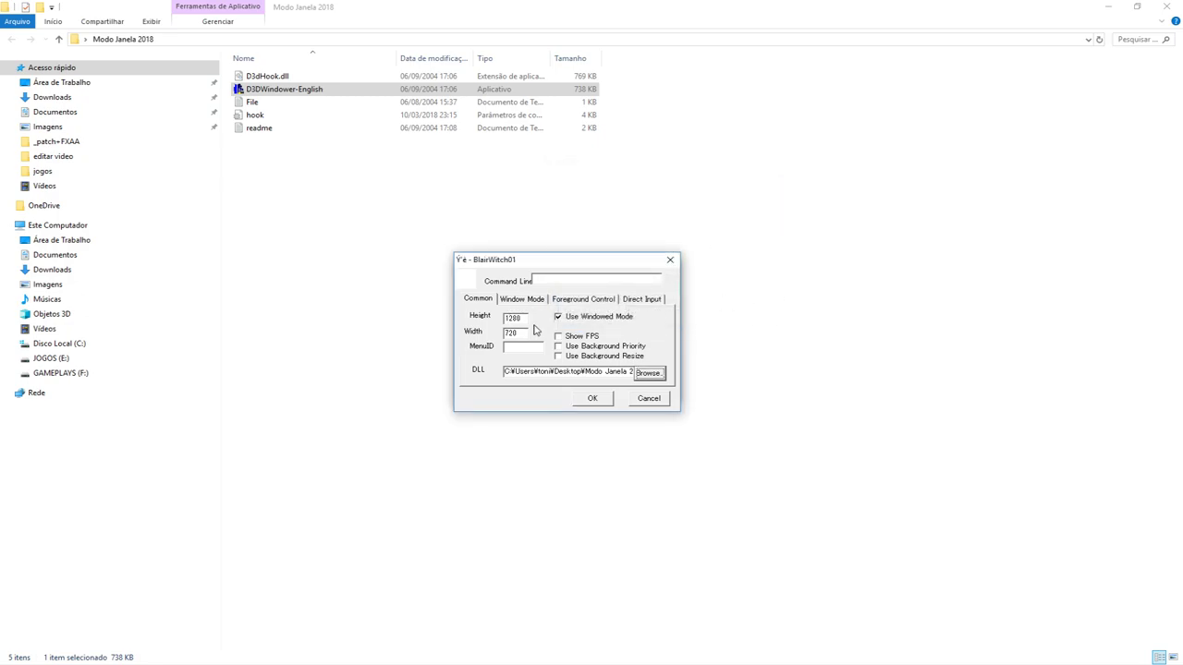
{"action": "left_click_drag", "start_coordinate": [522, 318], "coordinate": [500, 318]}
{"action": "left_click_drag", "start_coordinate": [518, 370], "coordinate": [663, 375]}
{"action": "left_click", "coordinate": [592, 398]}
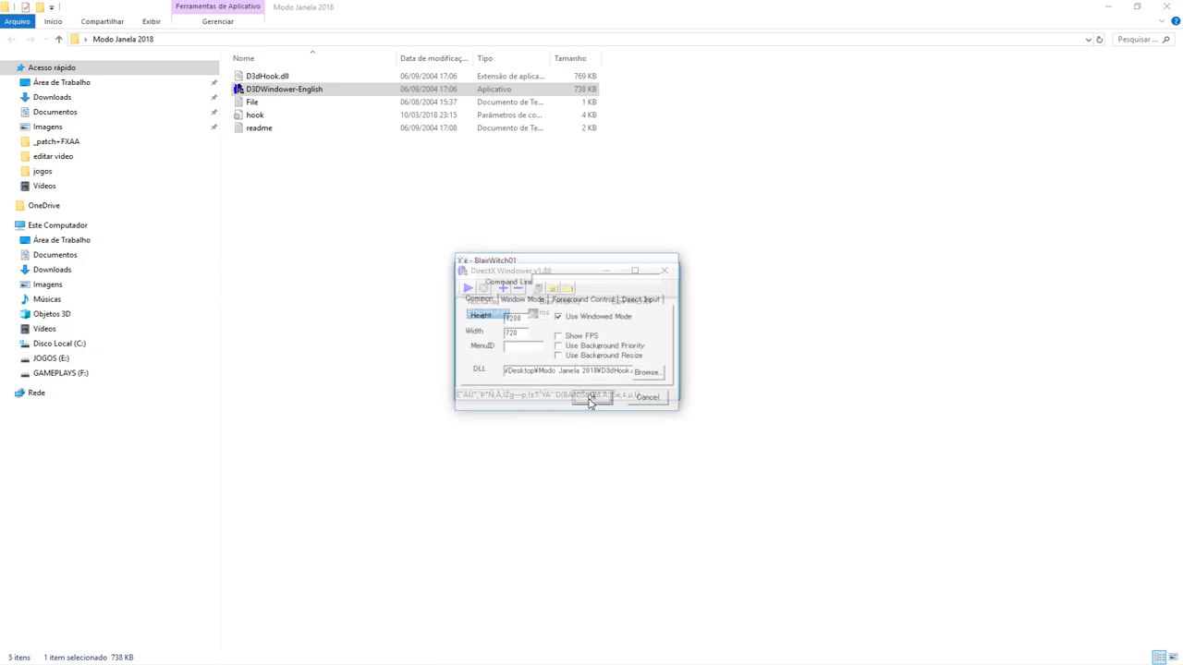
Launch the ros program from the DirectX Windower list.
{"action": "left_click_drag", "start_coordinate": [521, 273], "coordinate": [523, 256]}
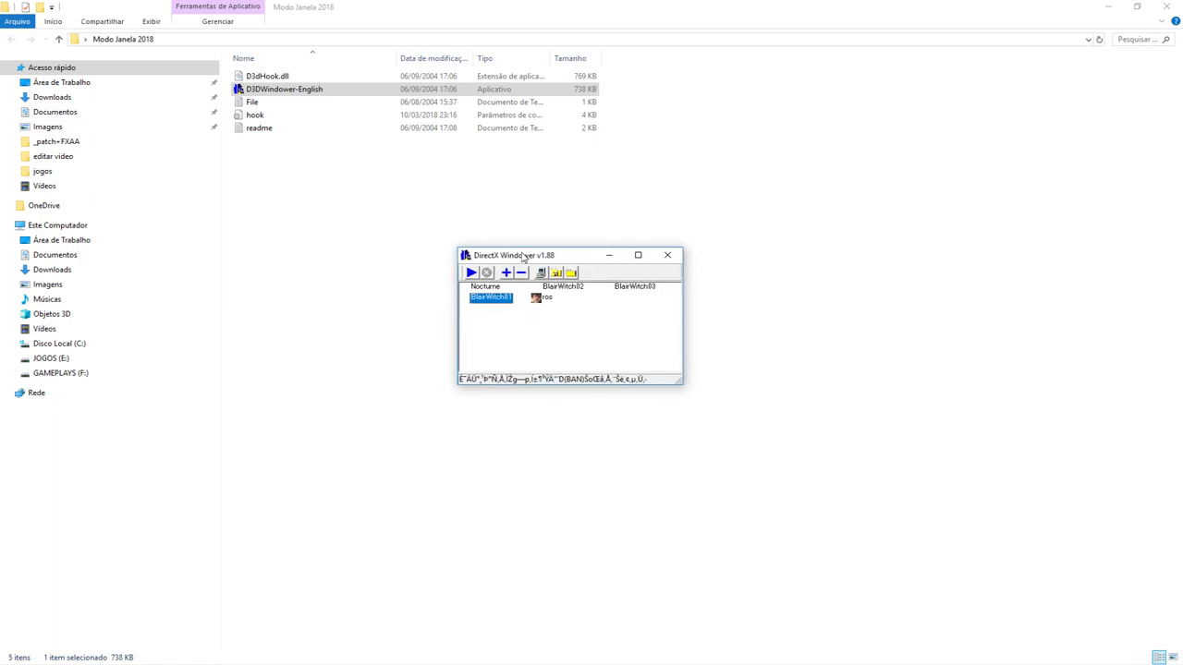
{"action": "left_click", "coordinate": [545, 298]}
{"action": "left_click", "coordinate": [541, 274]}
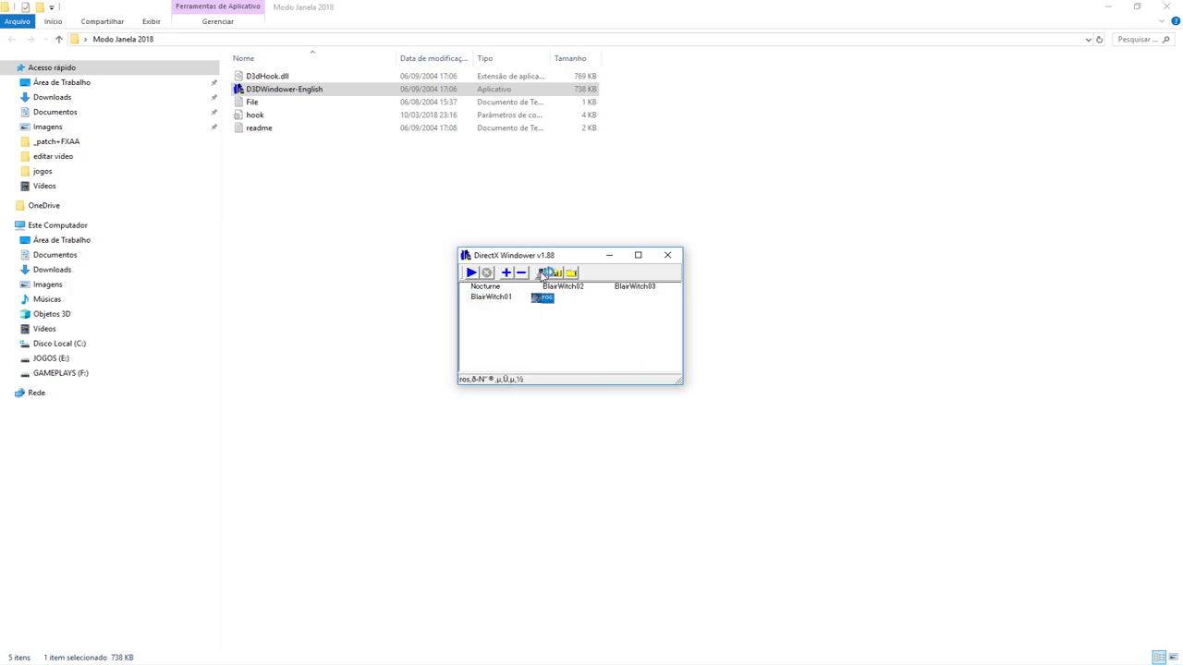